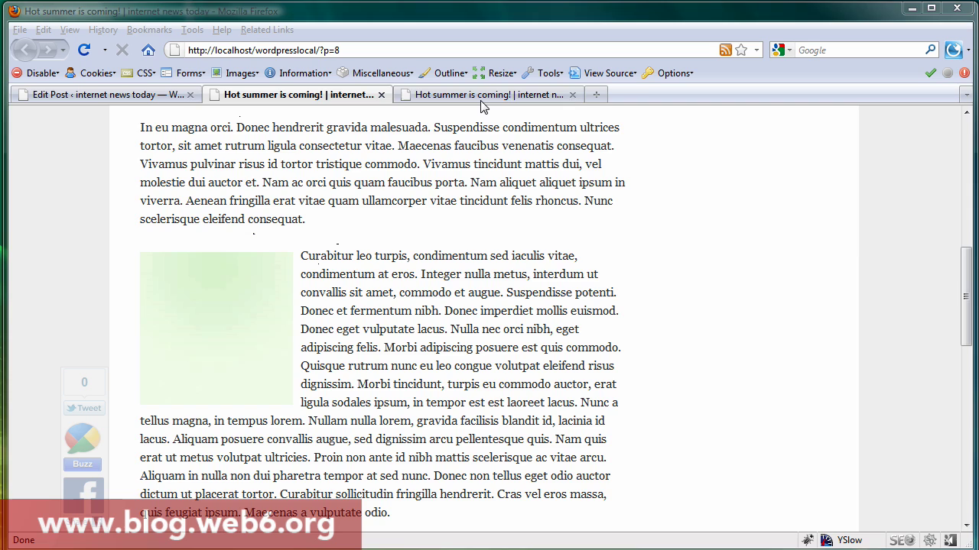
Step: In the post editor, place the cursor before the "Curabitur leo turpis" paragraph and upload the image marketingguide.jpg from the desktop
key("ctrl+Tab")
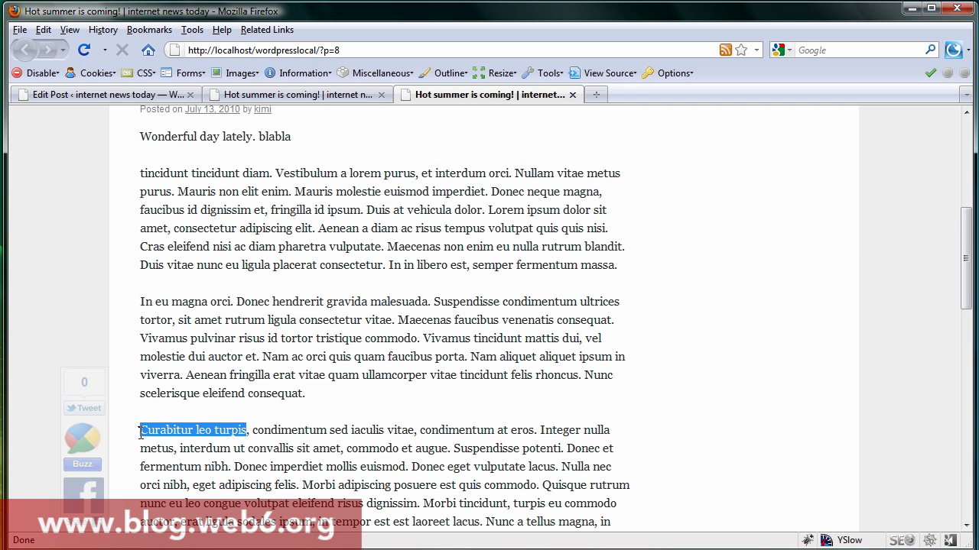
left_click(120, 94)
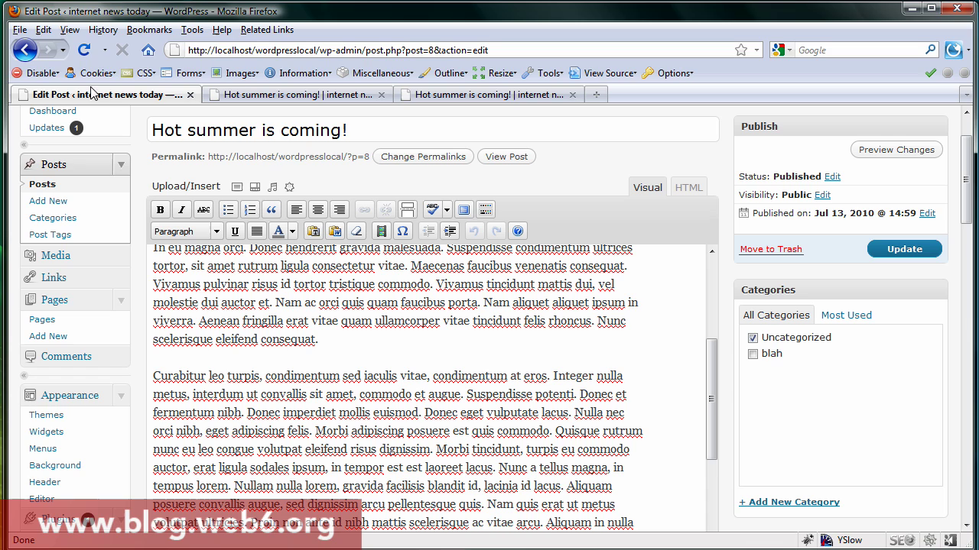
triple_click(329, 131)
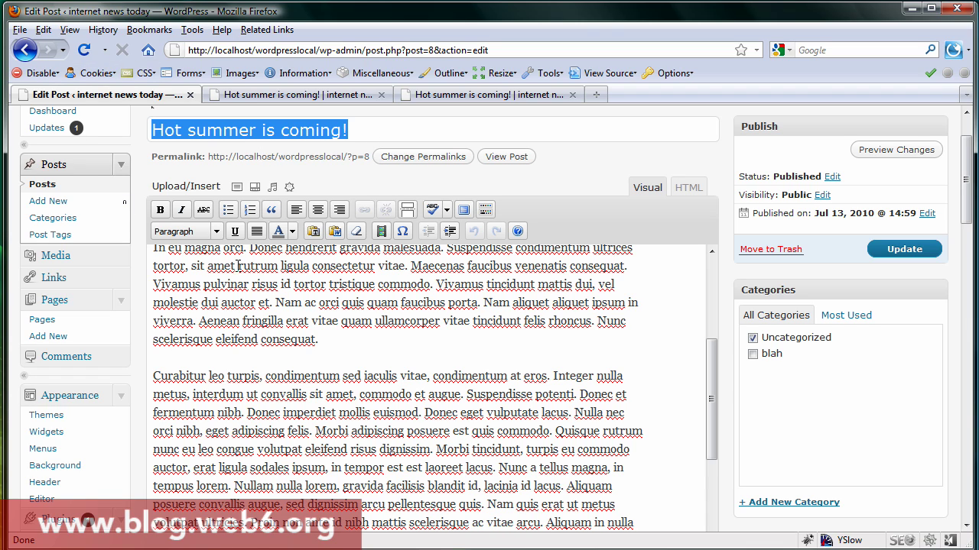
left_click(154, 375)
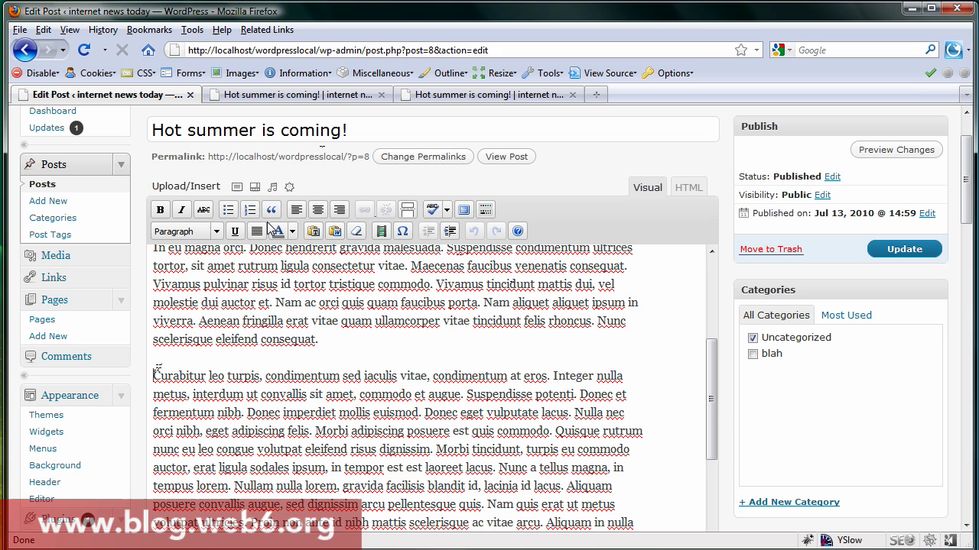
left_click(236, 188)
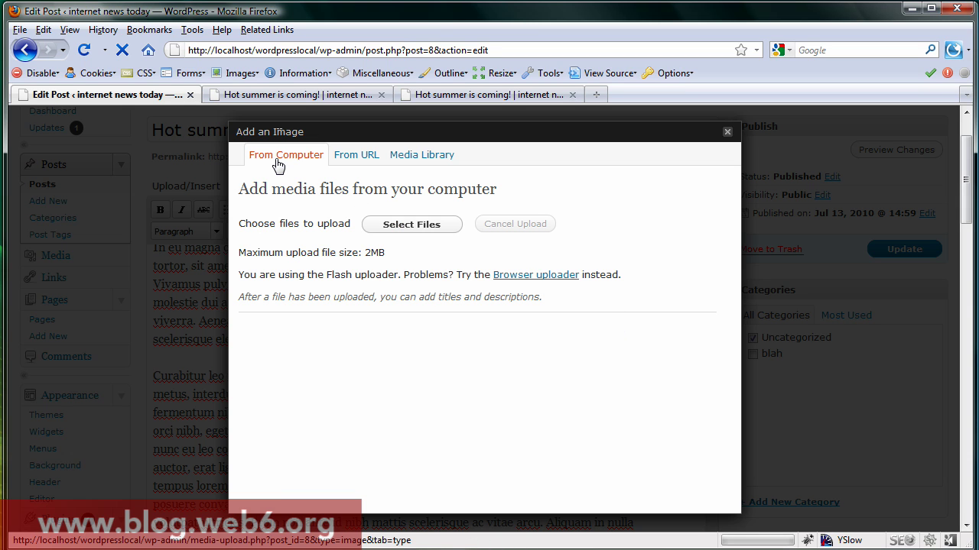
left_click(412, 224)
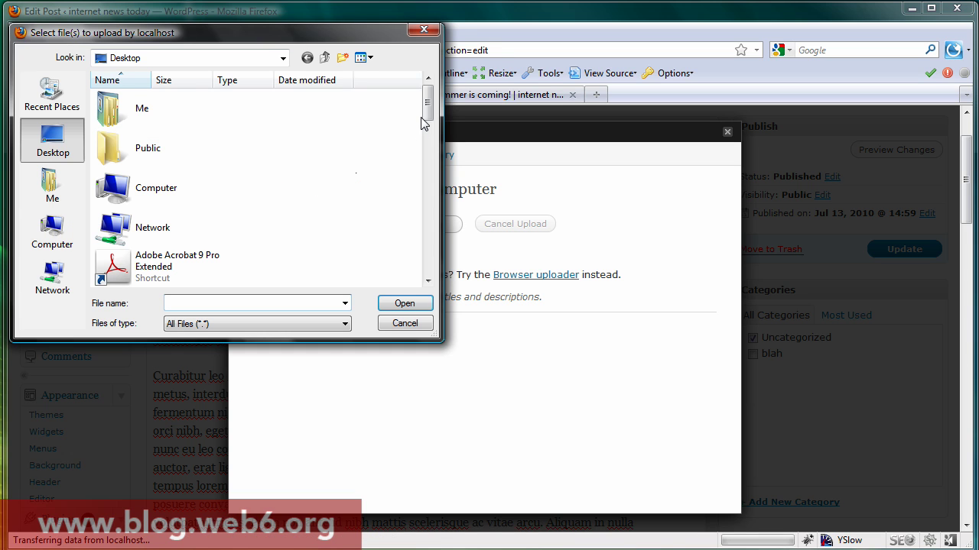
left_click_drag(422, 144, 439, 280)
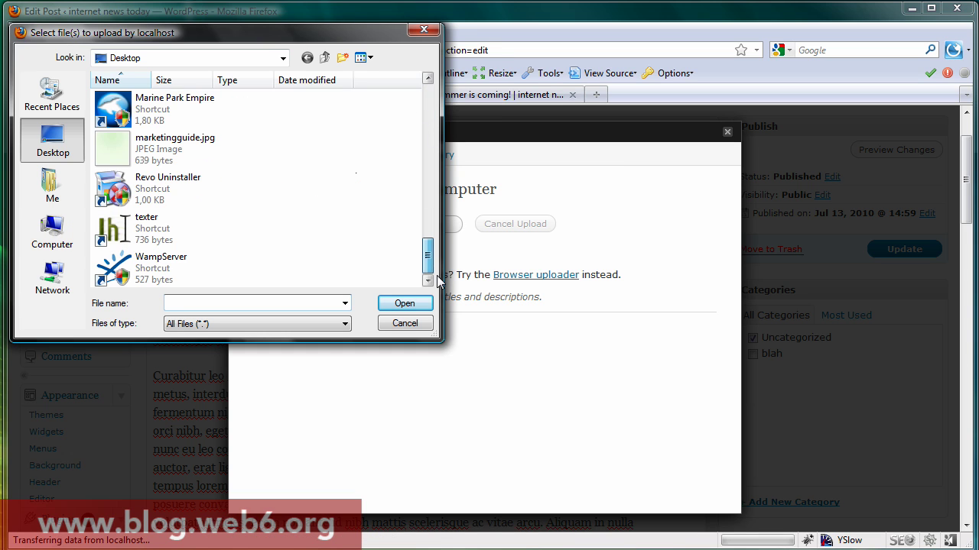
left_click(141, 157)
left_click(405, 305)
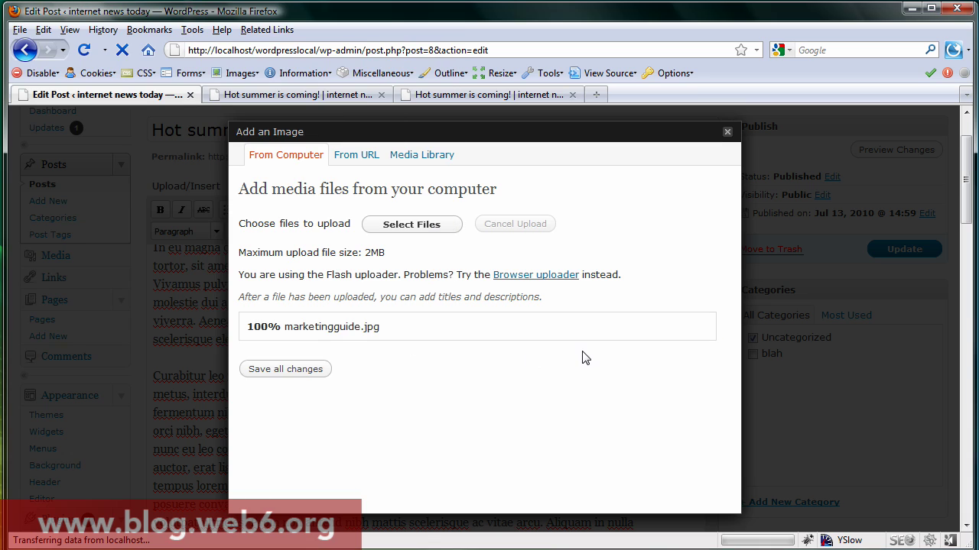
Step: Change the uploaded image's title to "Marketing guide", leaving its caption and description empty
scroll(574, 344, "down", 4)
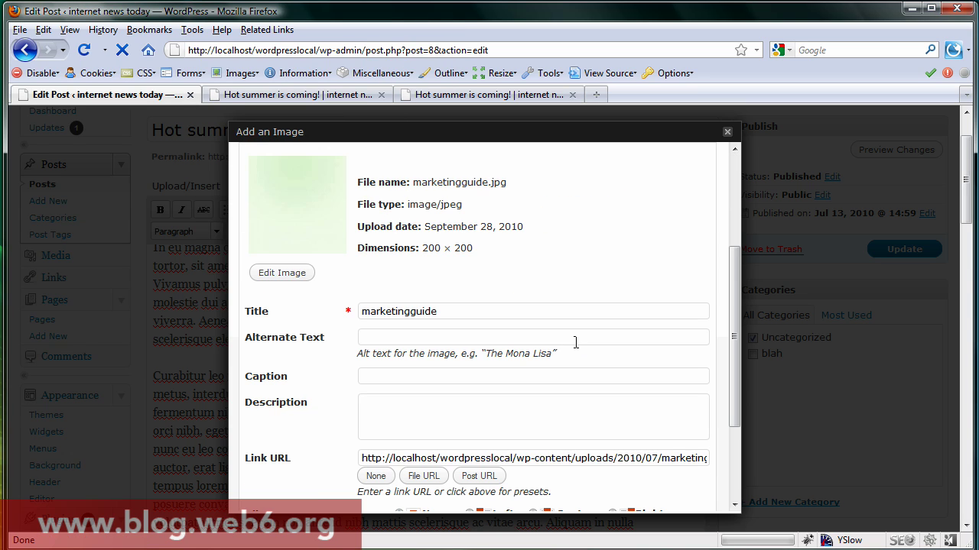
left_click_drag(452, 312, 252, 306)
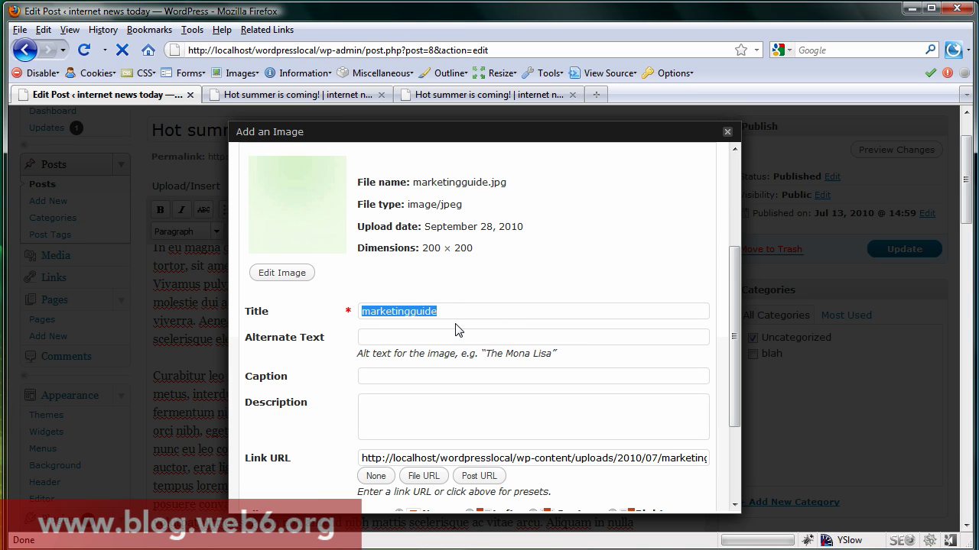
left_click(373, 314)
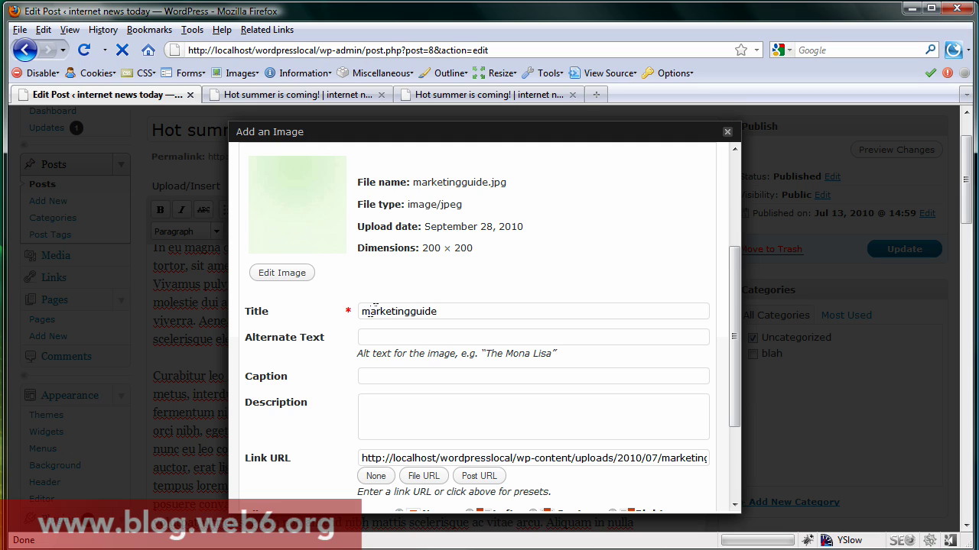
left_click_drag(373, 311, 328, 313)
type("M")
left_click(410, 309)
left_click(421, 377)
left_click(373, 405)
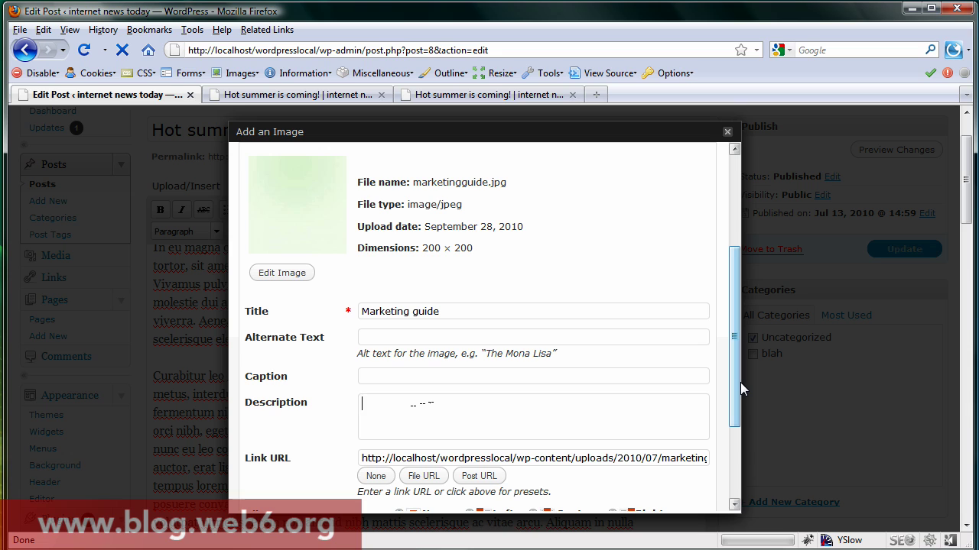
Step: Insert the image into the post at full size with no alignment
left_click_drag(740, 383, 745, 440)
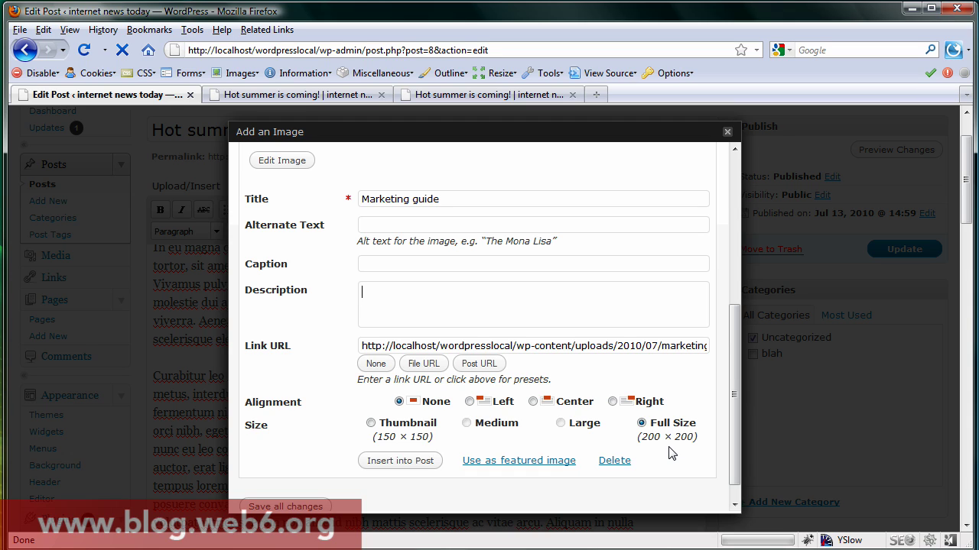
scroll(690, 464, "down", 1)
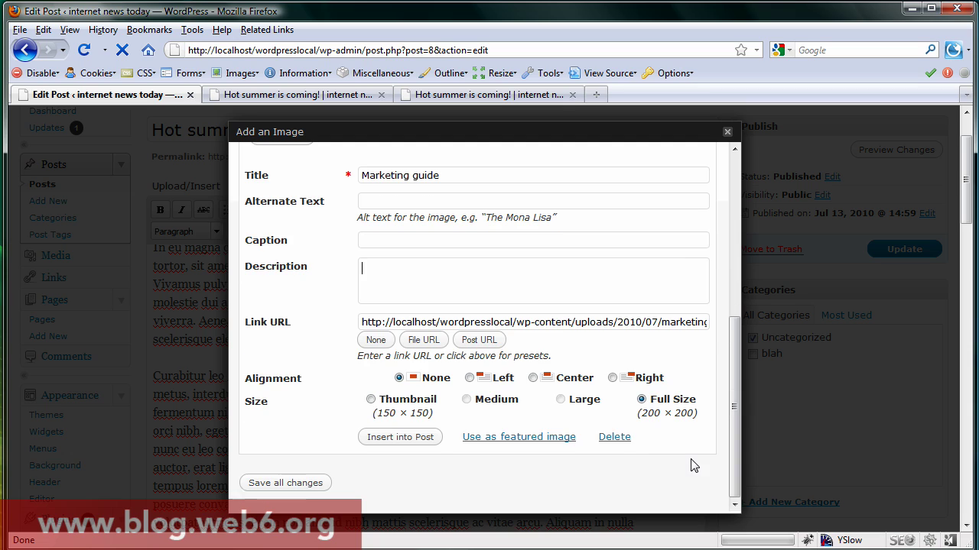
left_click(394, 444)
scroll(336, 378, "down", 2)
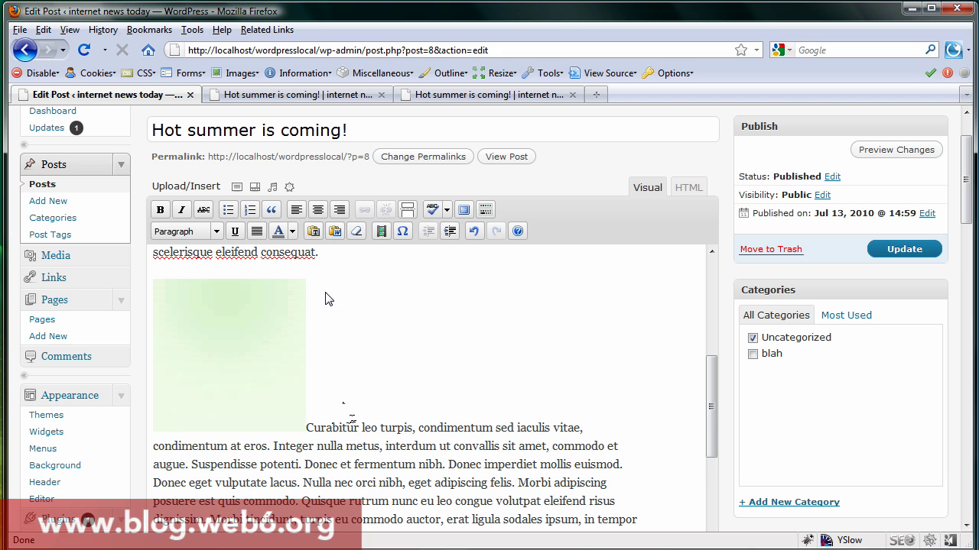
Step: In the post's HTML source, add style="float:left;" to the image's link tag and check the result in the visual editor
left_click(691, 191)
scroll(676, 321, "down", 1)
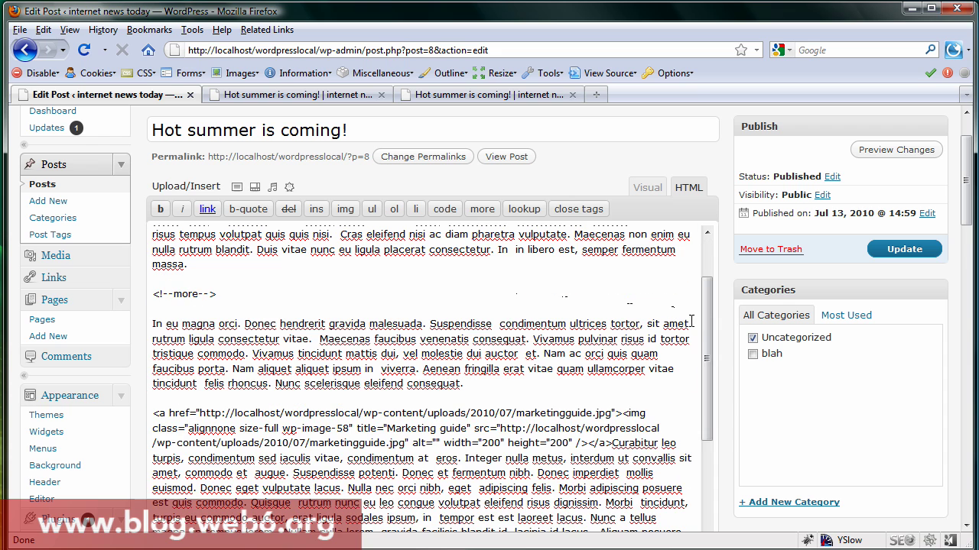
scroll(713, 367, "down", 1)
scroll(712, 375, "down", 1)
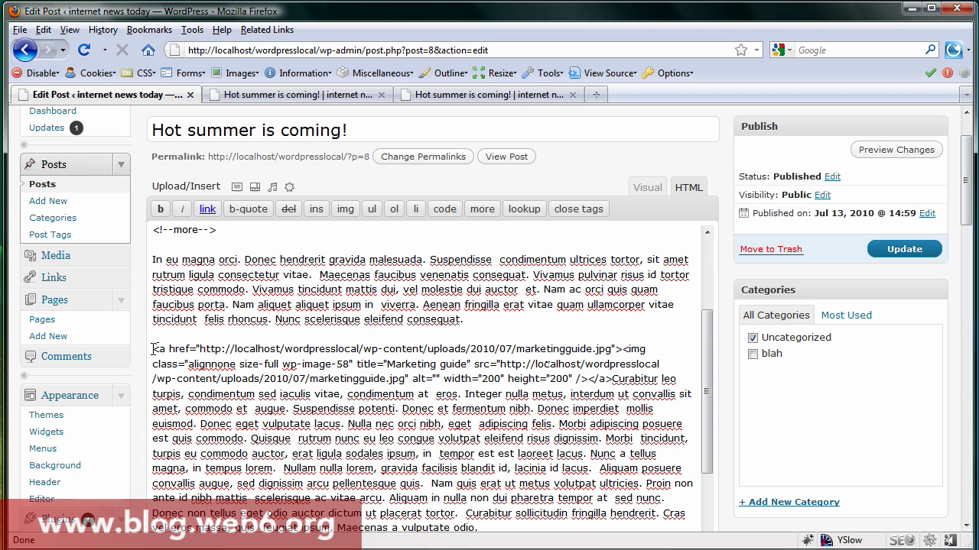
left_click_drag(153, 348, 204, 351)
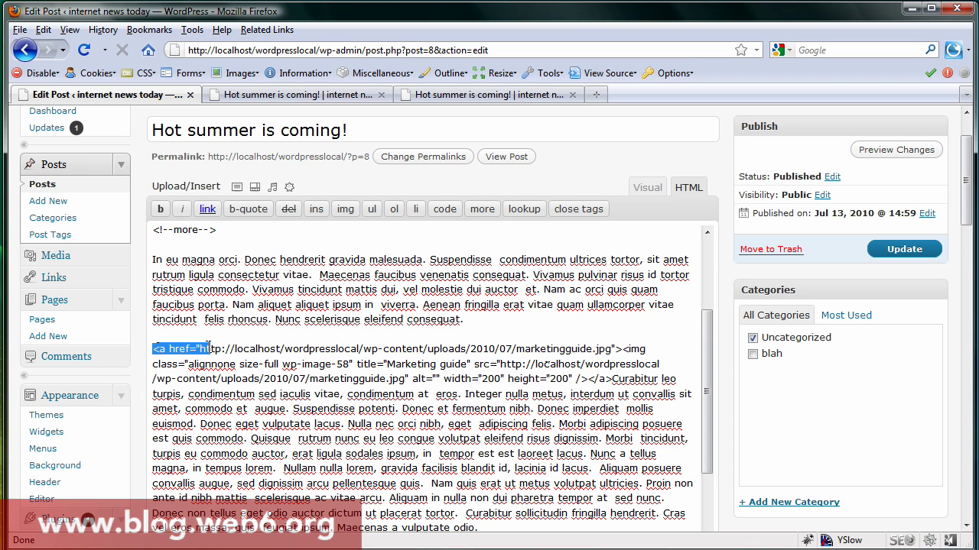
left_click(373, 354)
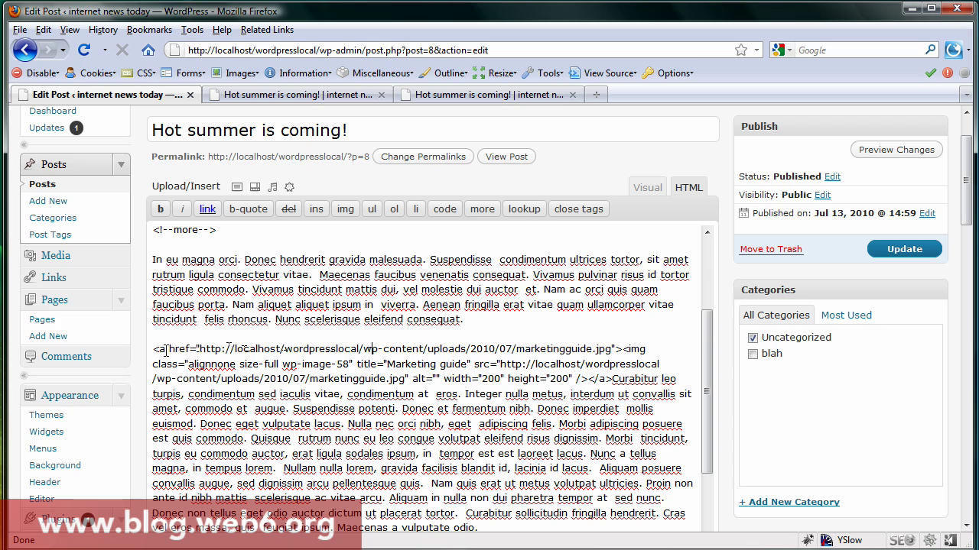
type("s")
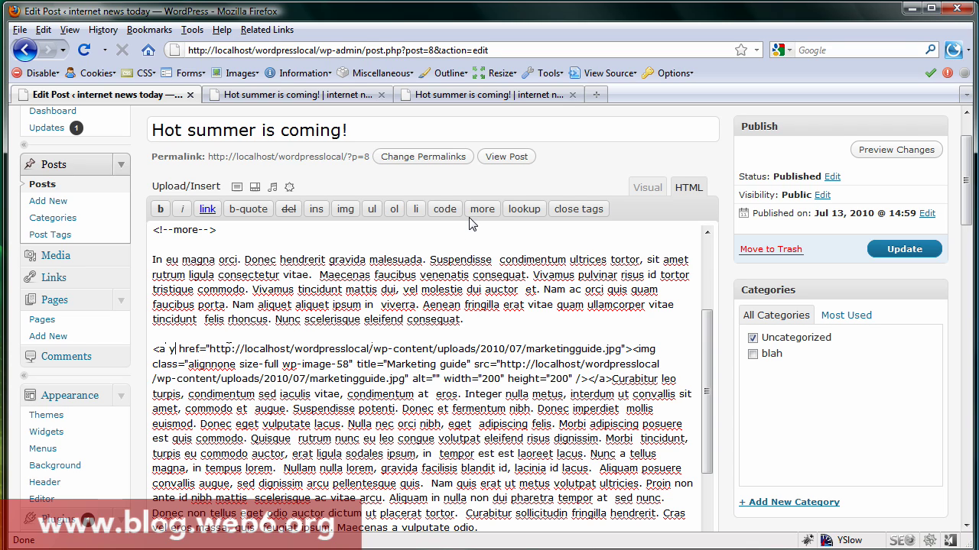
type("tyl")
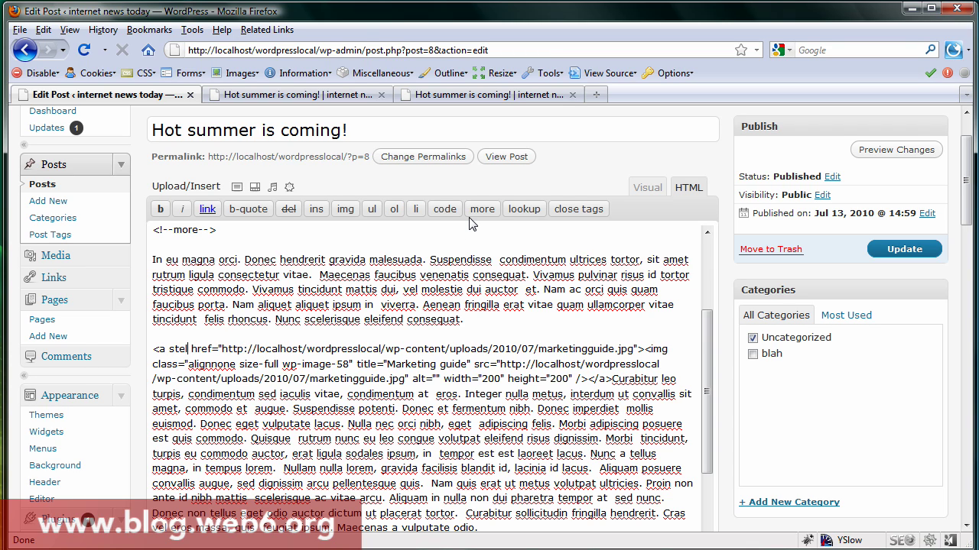
type("e=")
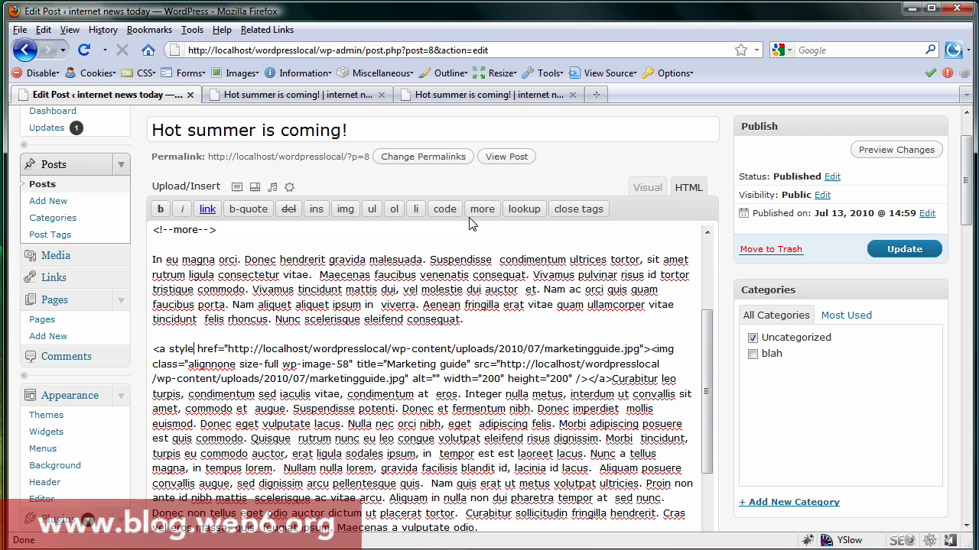
type("\"\"")
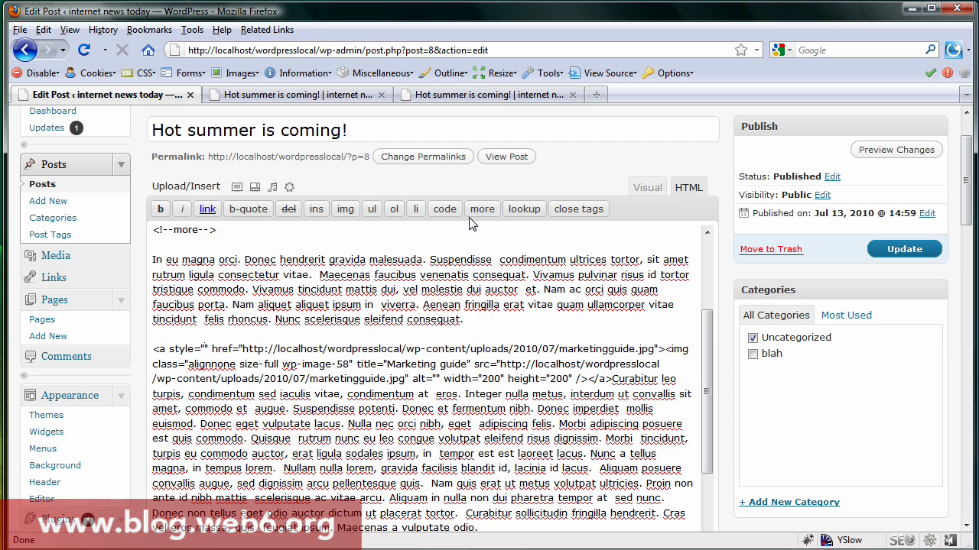
type("float")
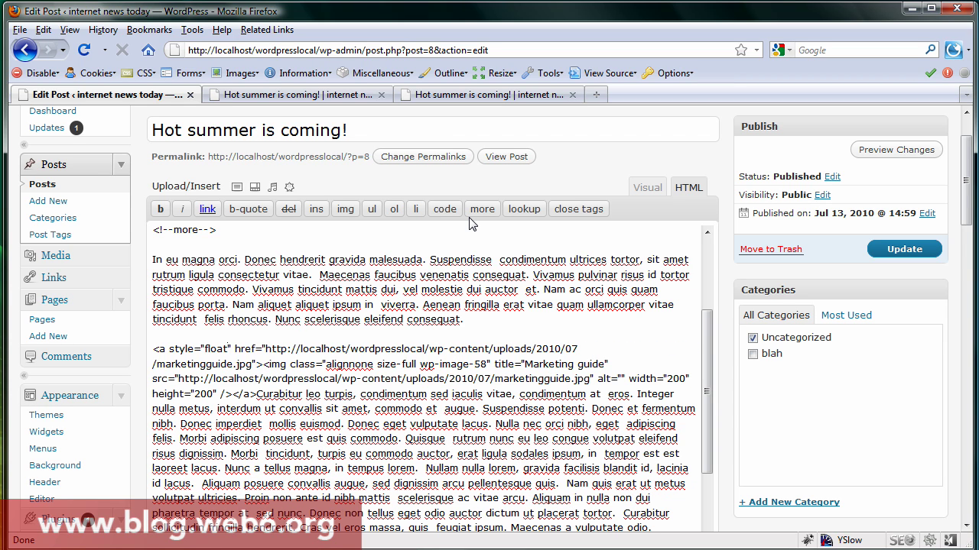
type(":")
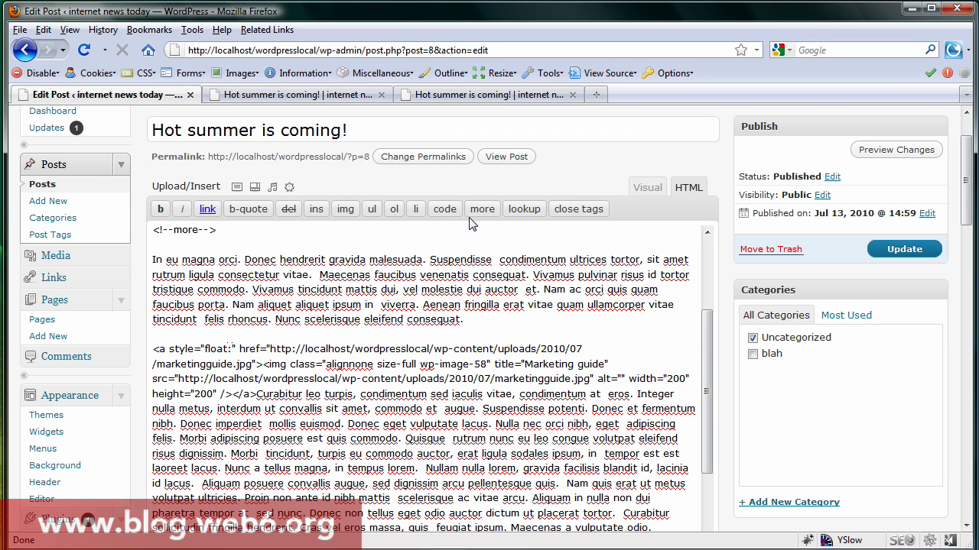
type("left")
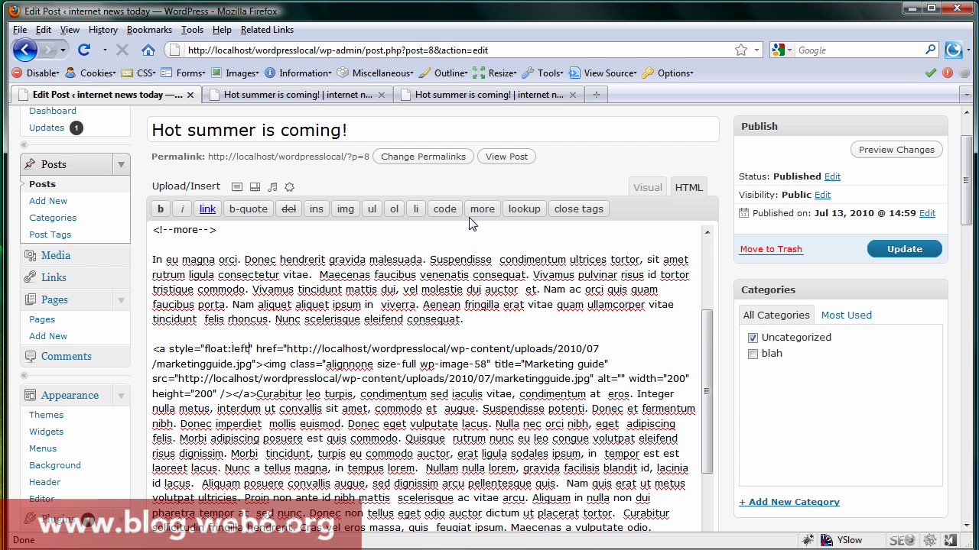
type(";")
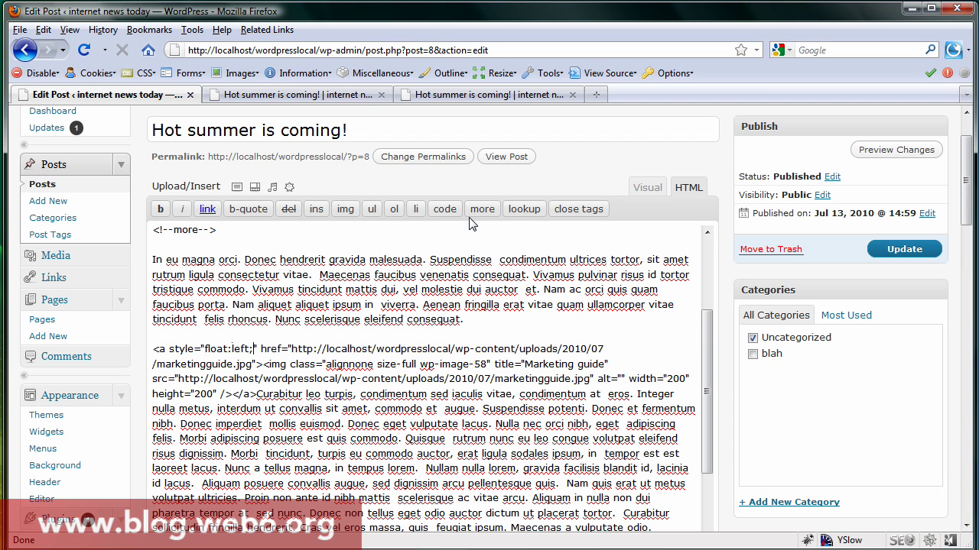
left_click(647, 188)
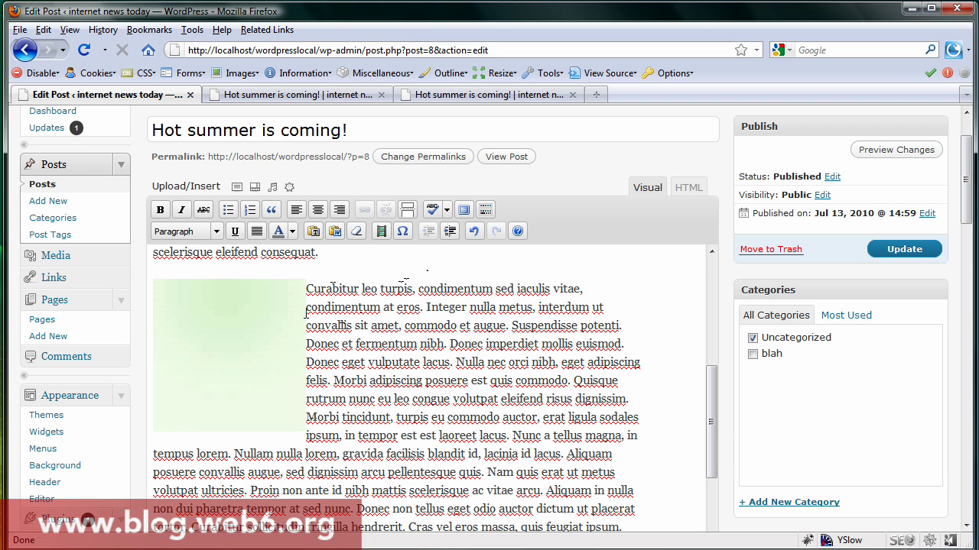
Step: In the post's HTML source, add padding:0 15px 0 0; after float: left; in the image link's style and check it in the visual editor
left_click(698, 189)
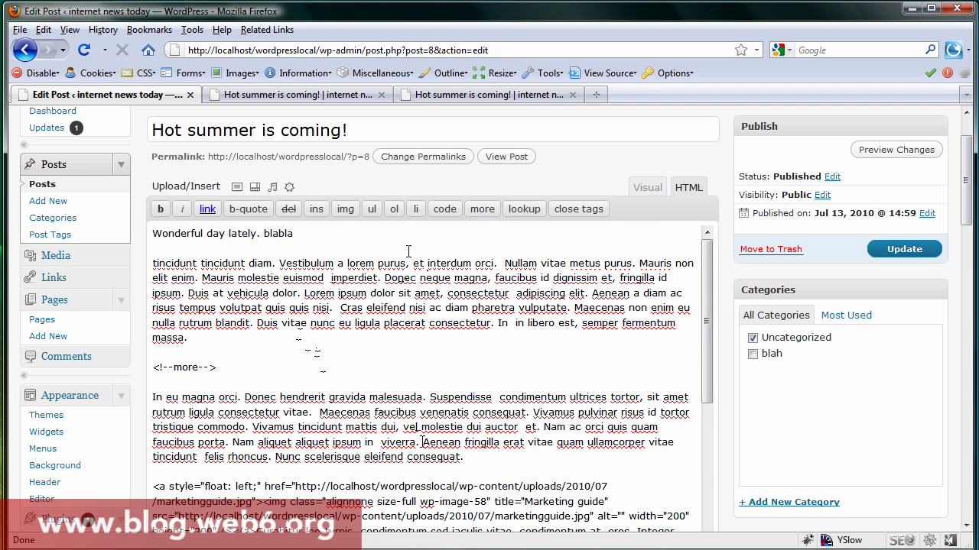
scroll(422, 442, "down", 1)
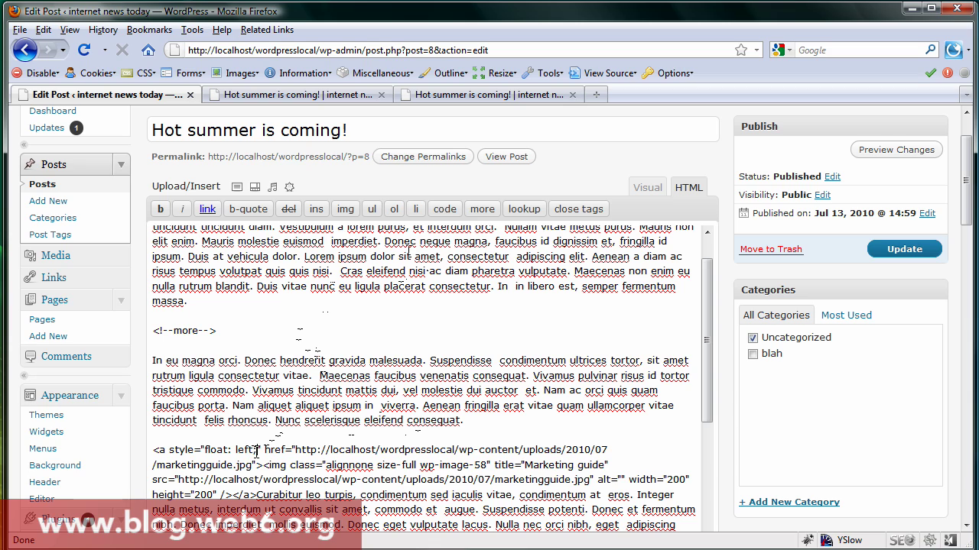
type("padding")
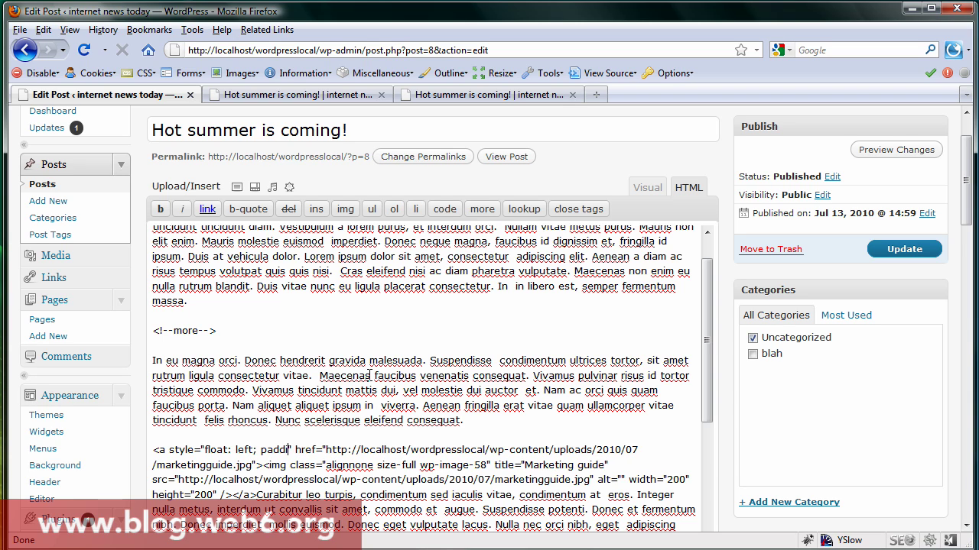
type(":")
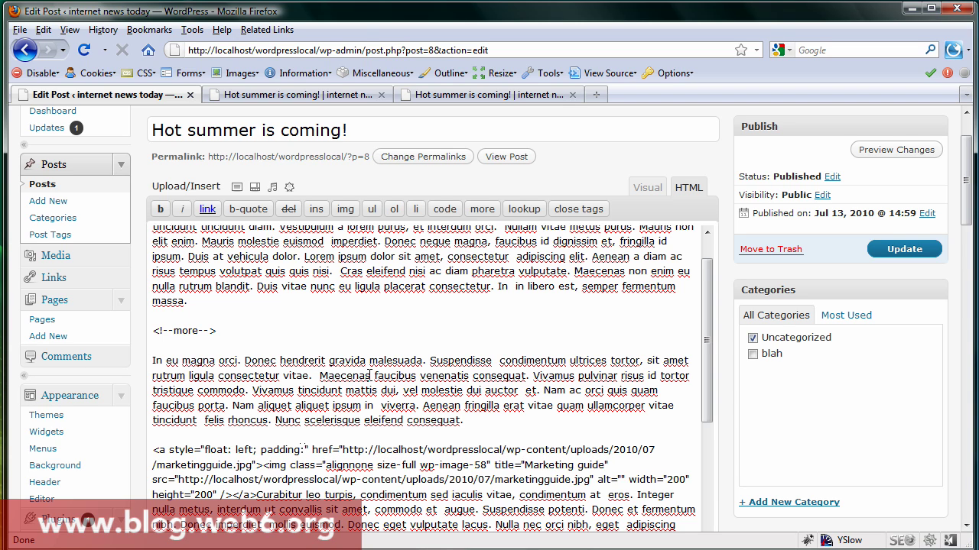
type("0 ")
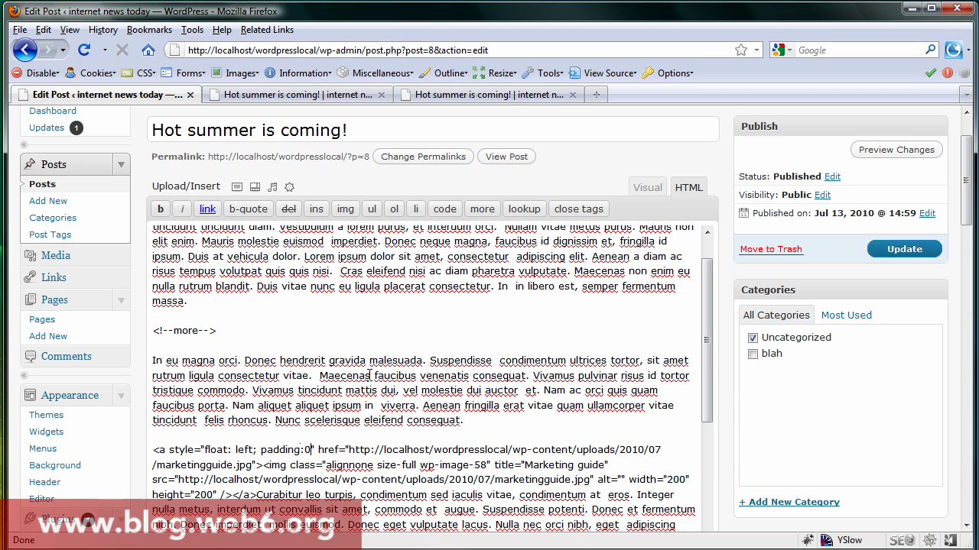
type("15")
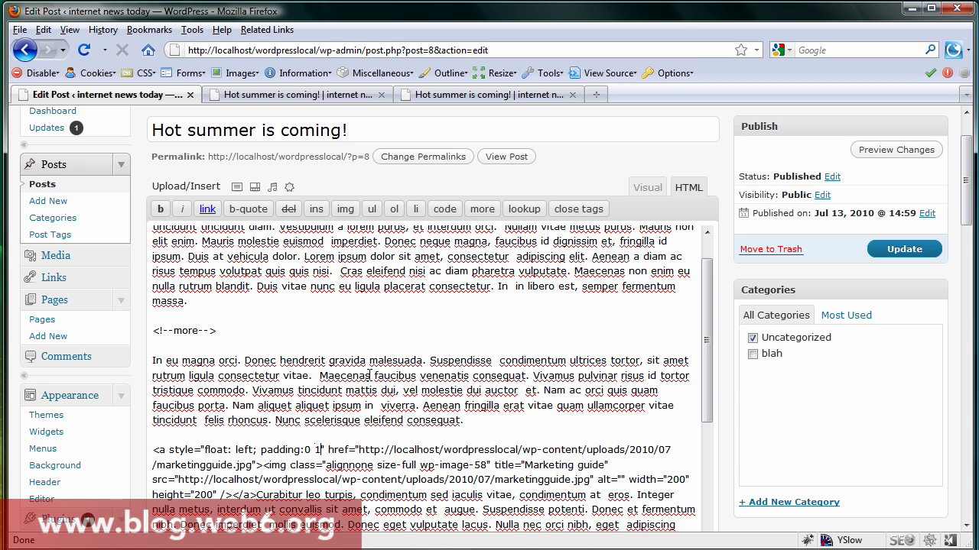
type("px ")
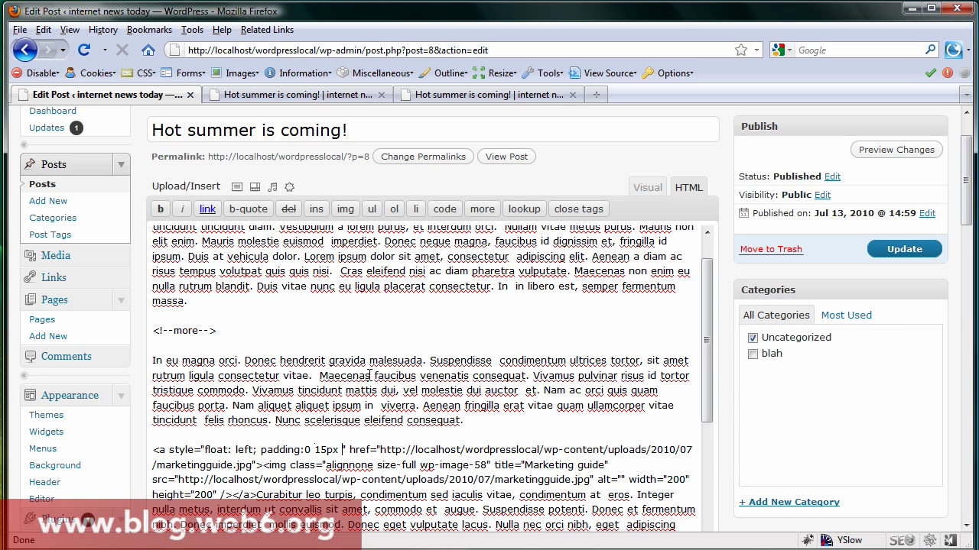
type("0")
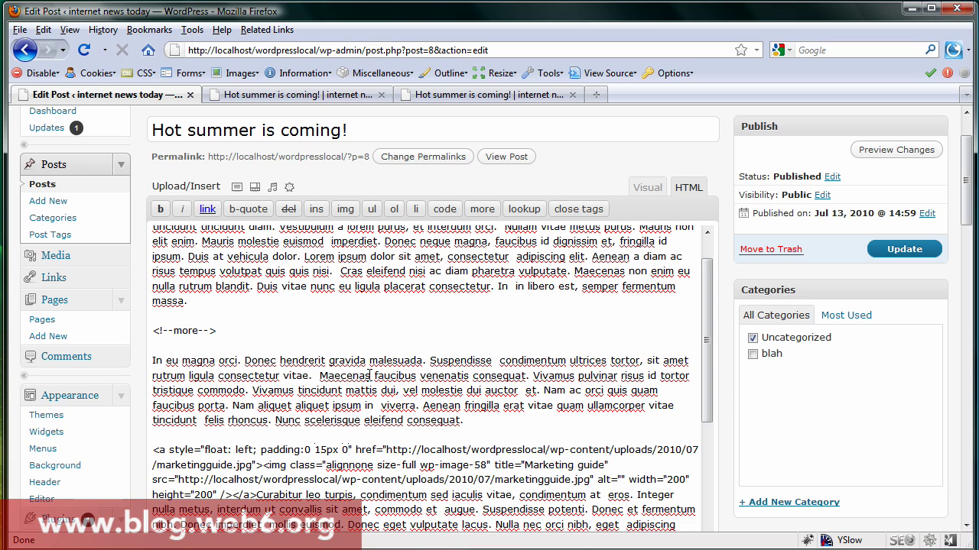
type(" 0")
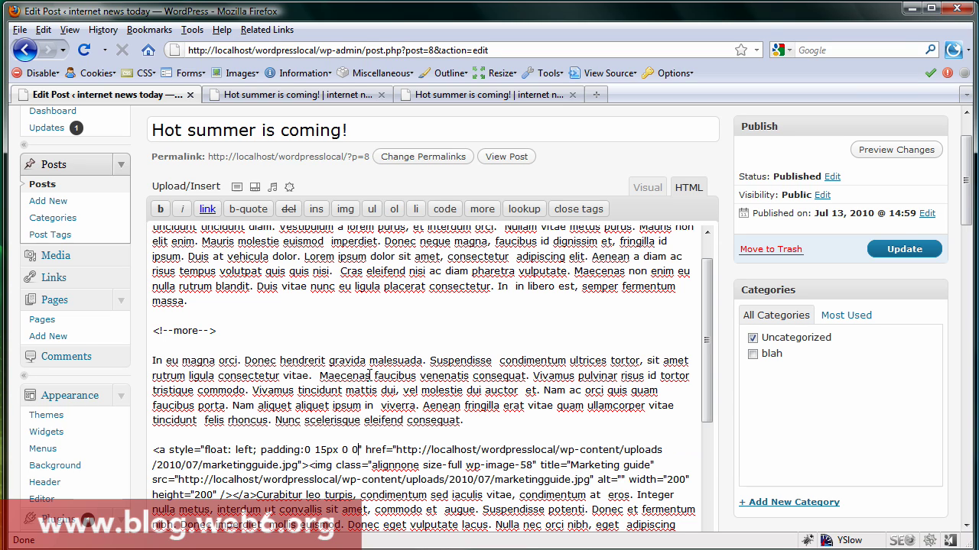
type(";")
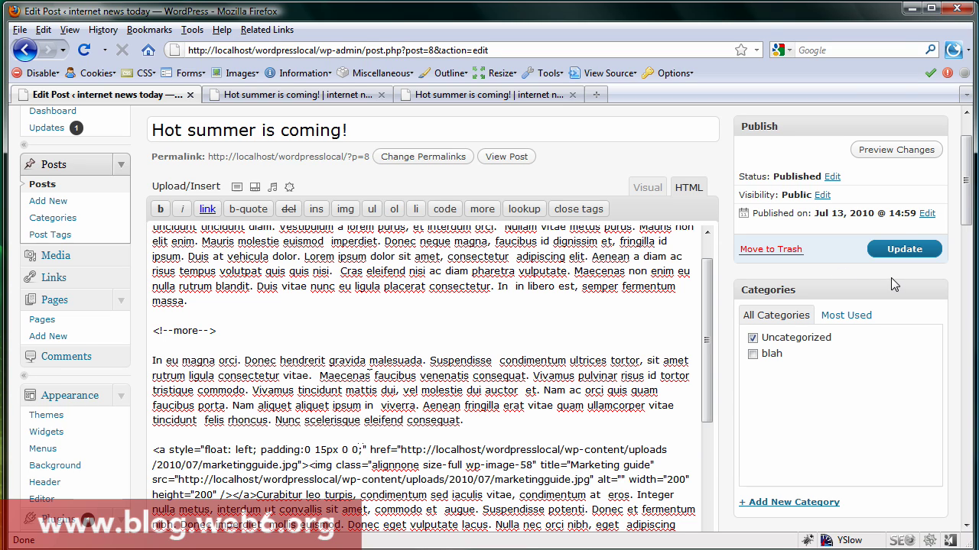
left_click(650, 188)
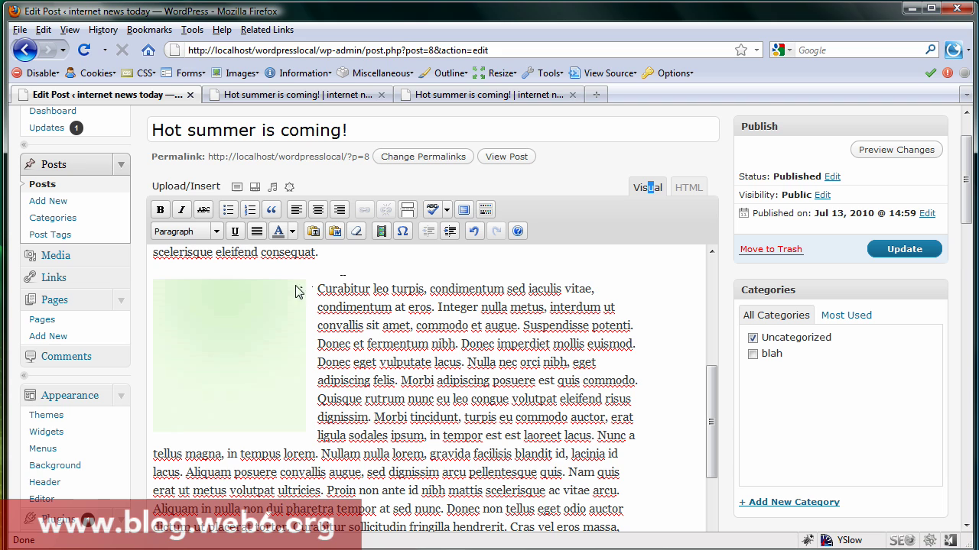
Step: Change the top padding in the image link's style to 10px in the HTML source and check the spacing in the visual editor
left_click(689, 191)
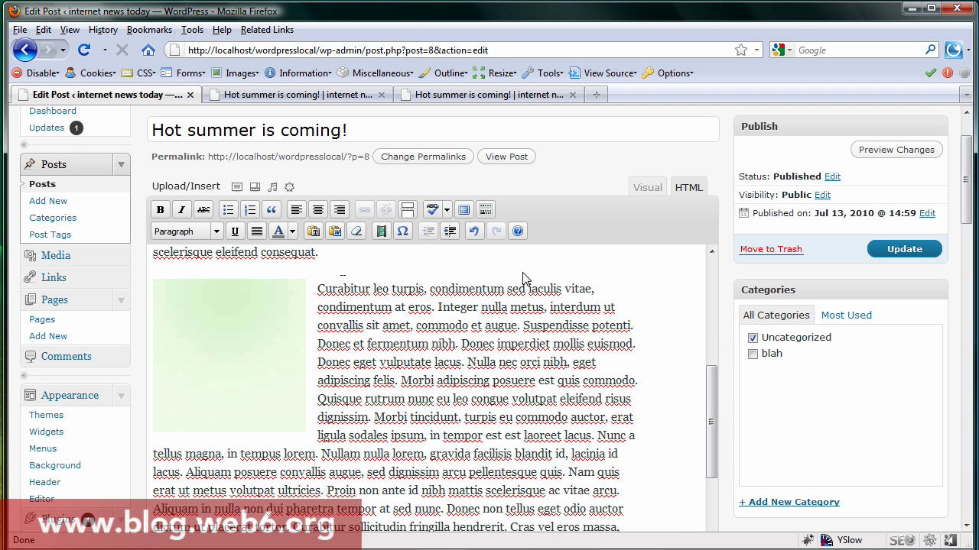
scroll(398, 436, "down", 1)
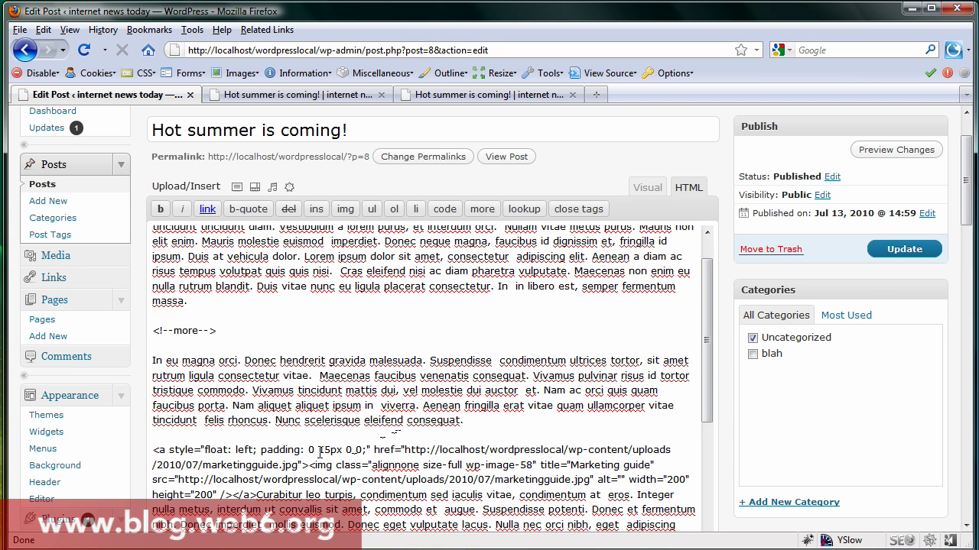
double_click(311, 450)
type("10px")
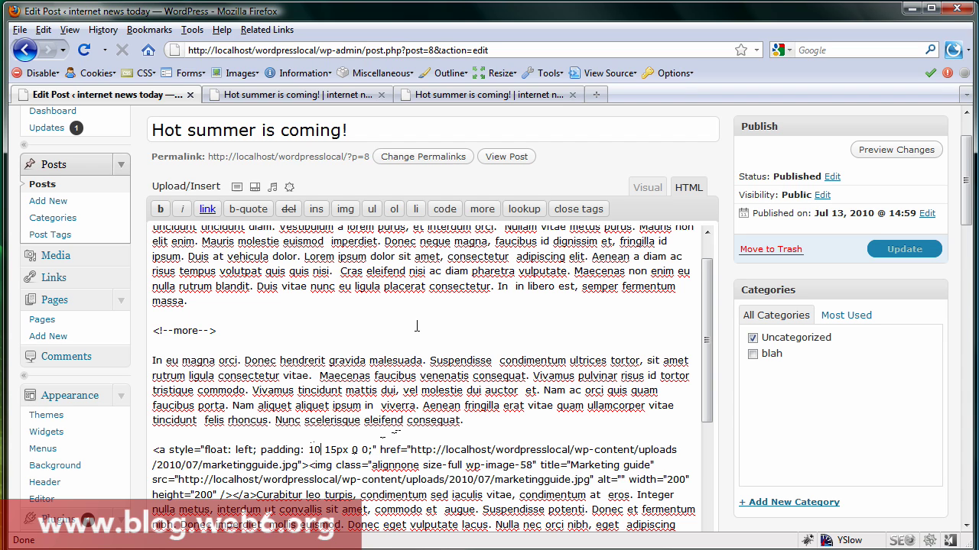
left_click(647, 188)
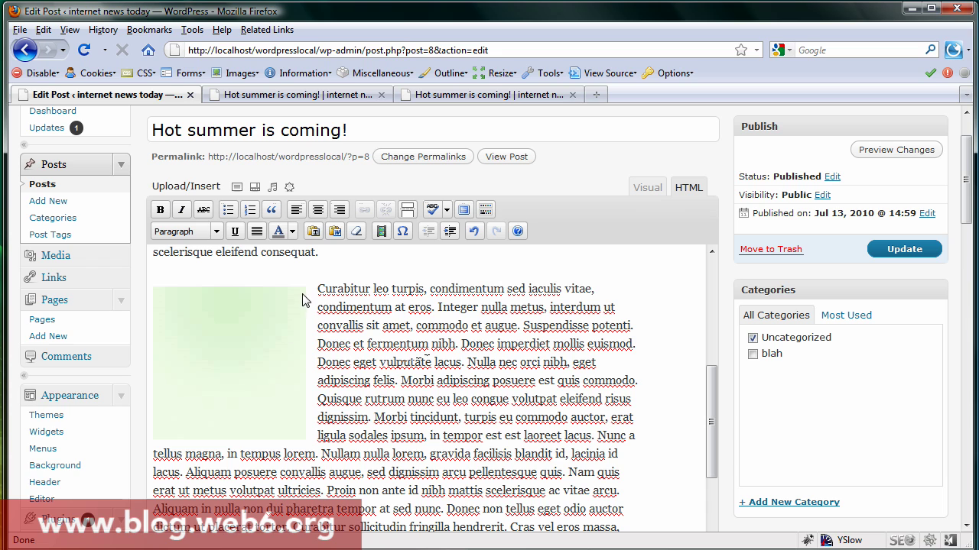
Step: Reduce the image link's top padding to 8px in the HTML source and check the alignment with the text in the visual editor
left_click(691, 188)
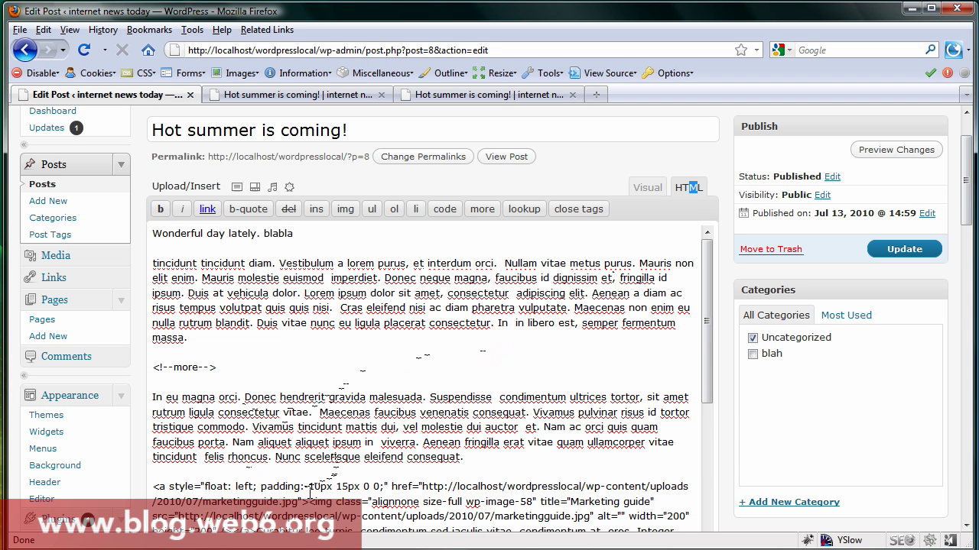
left_click_drag(320, 490, 309, 490)
type("8")
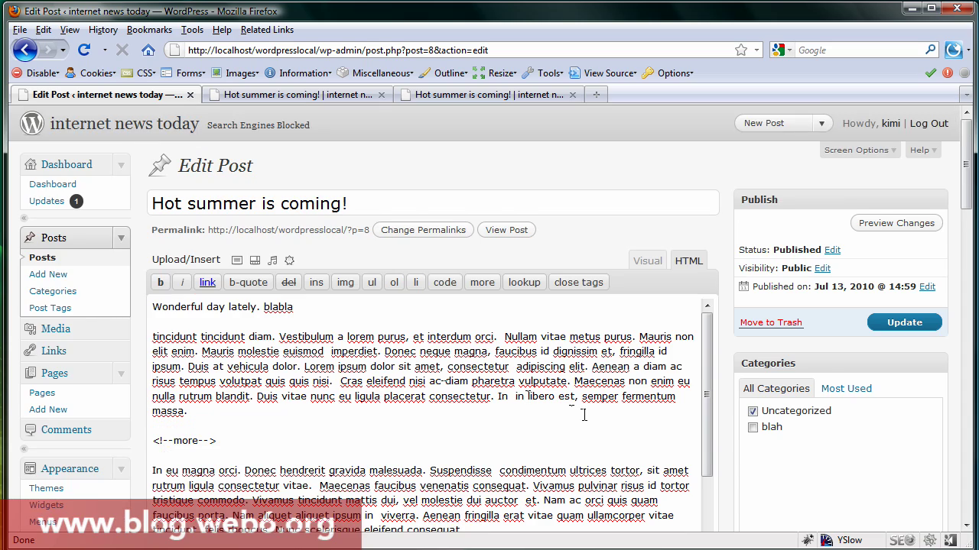
scroll(802, 280, "up", 1)
scroll(841, 291, "down", 6)
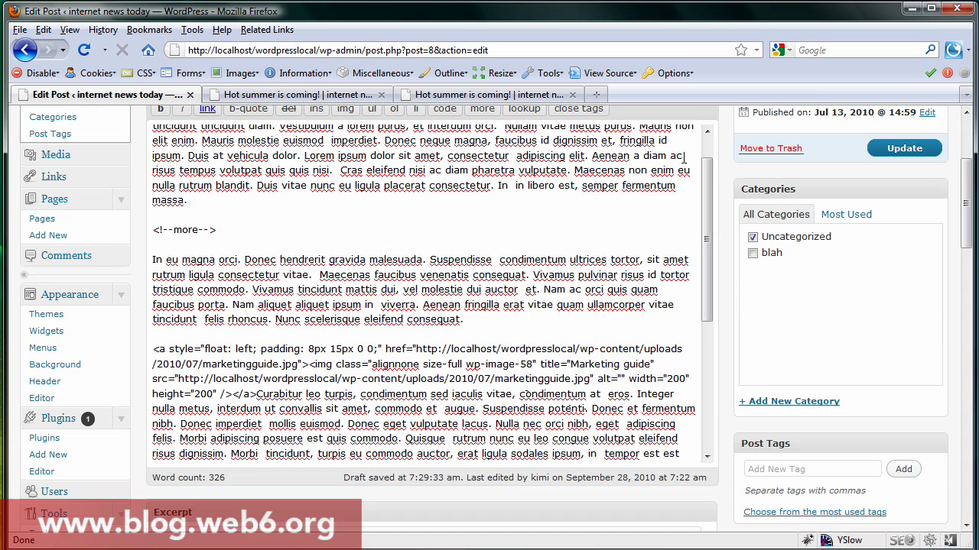
scroll(879, 306, "up", 2)
scroll(948, 227, "up", 2)
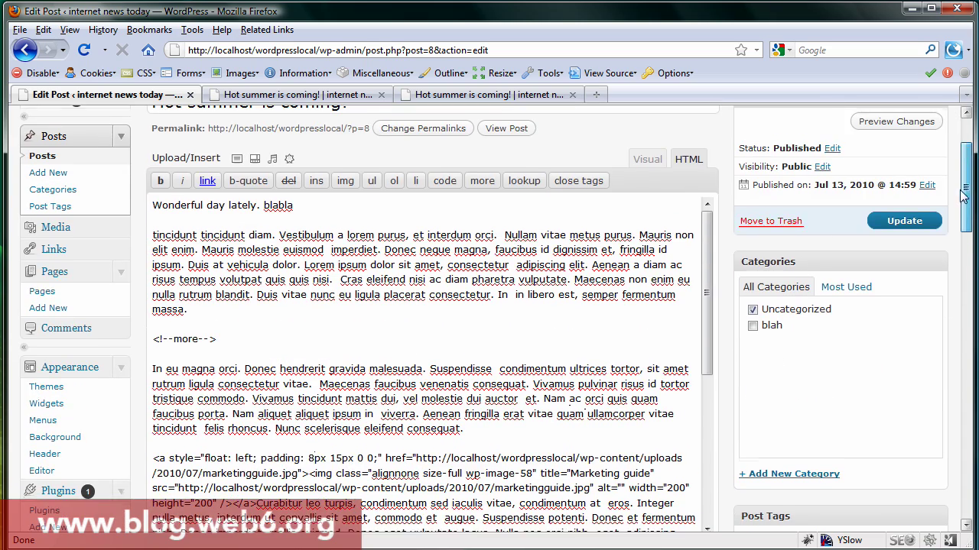
left_click_drag(705, 247, 705, 280)
left_click(648, 164)
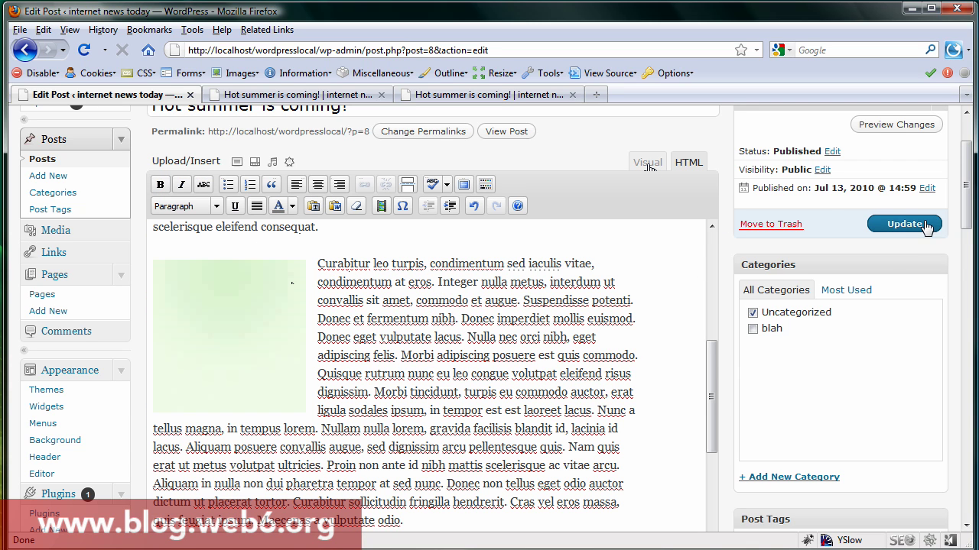
Step: Update the post and open its published page to check how the text wraps around the image
left_click(927, 228)
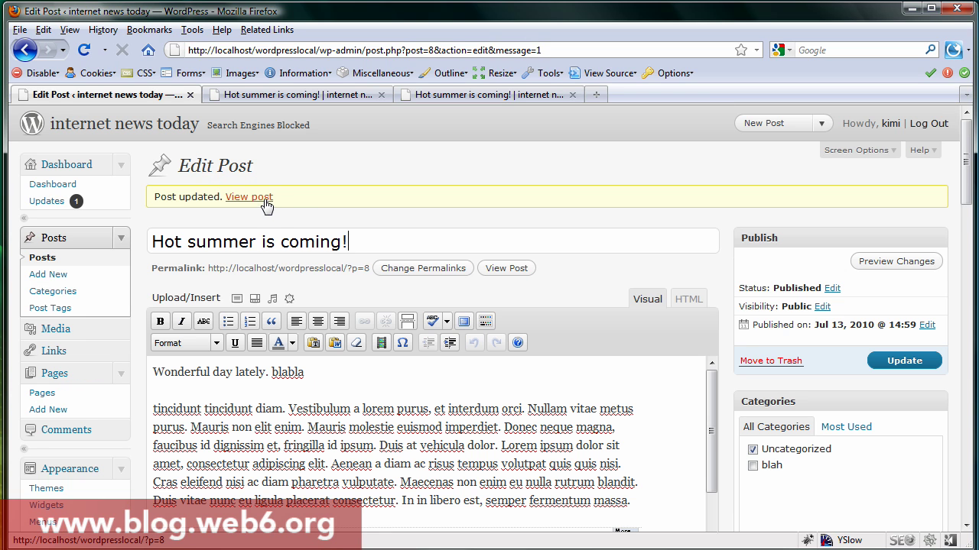
left_click(258, 200)
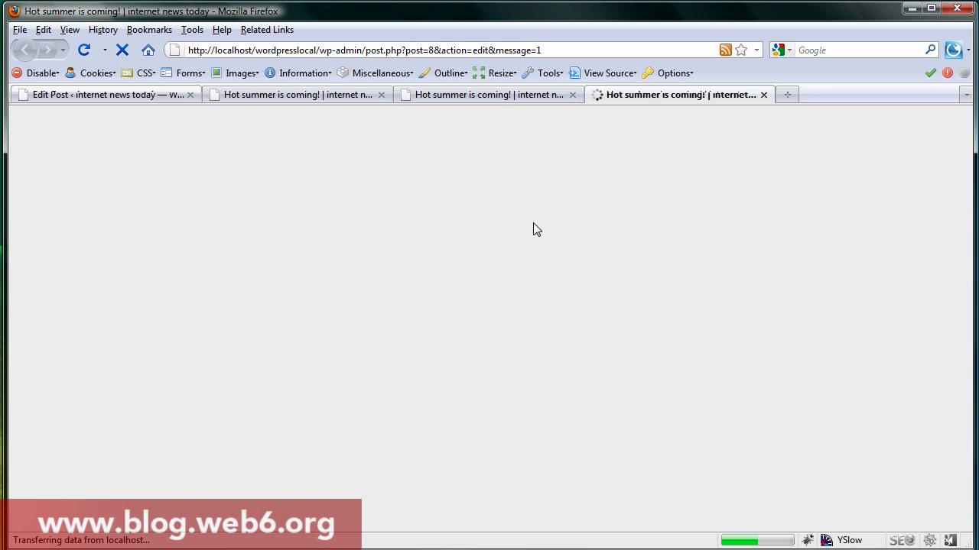
scroll(526, 227, "down", 10)
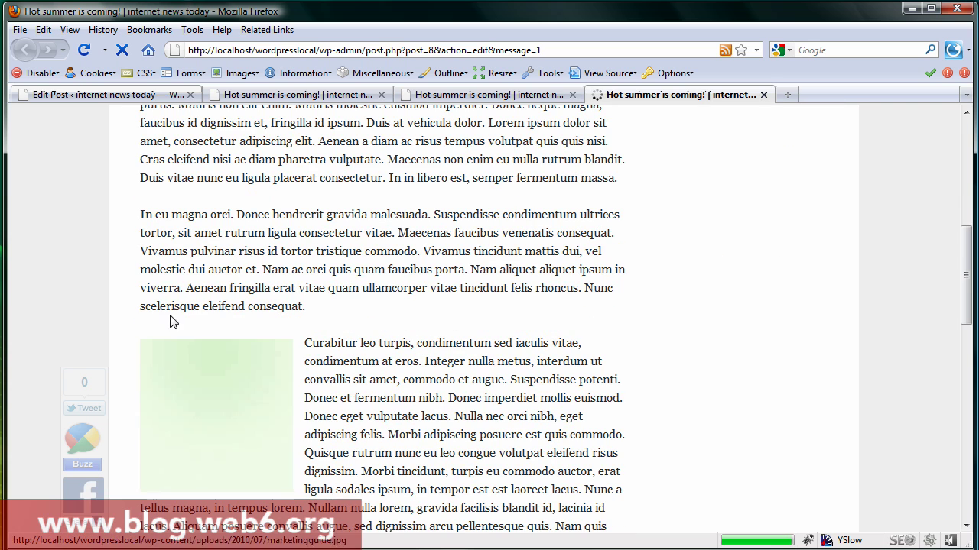
scroll(655, 421, "down", 2)
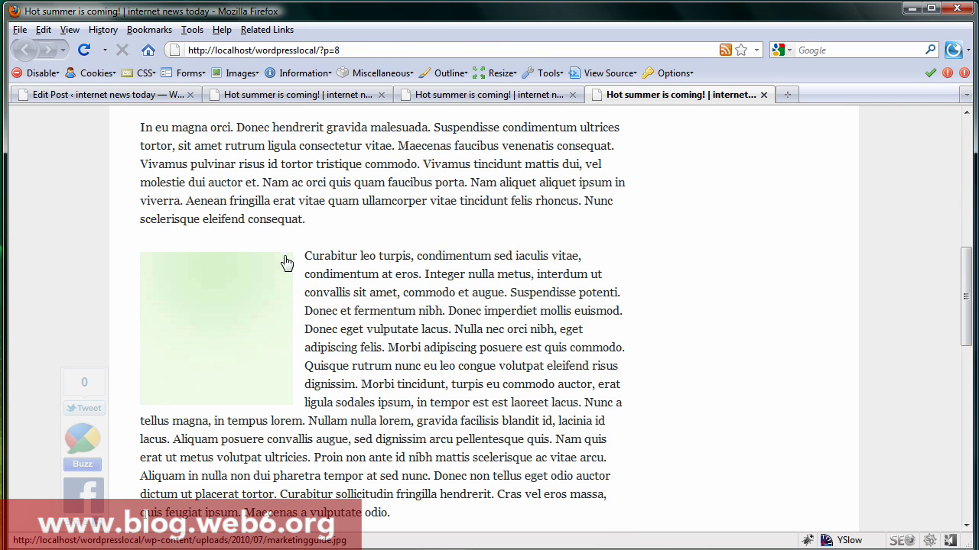